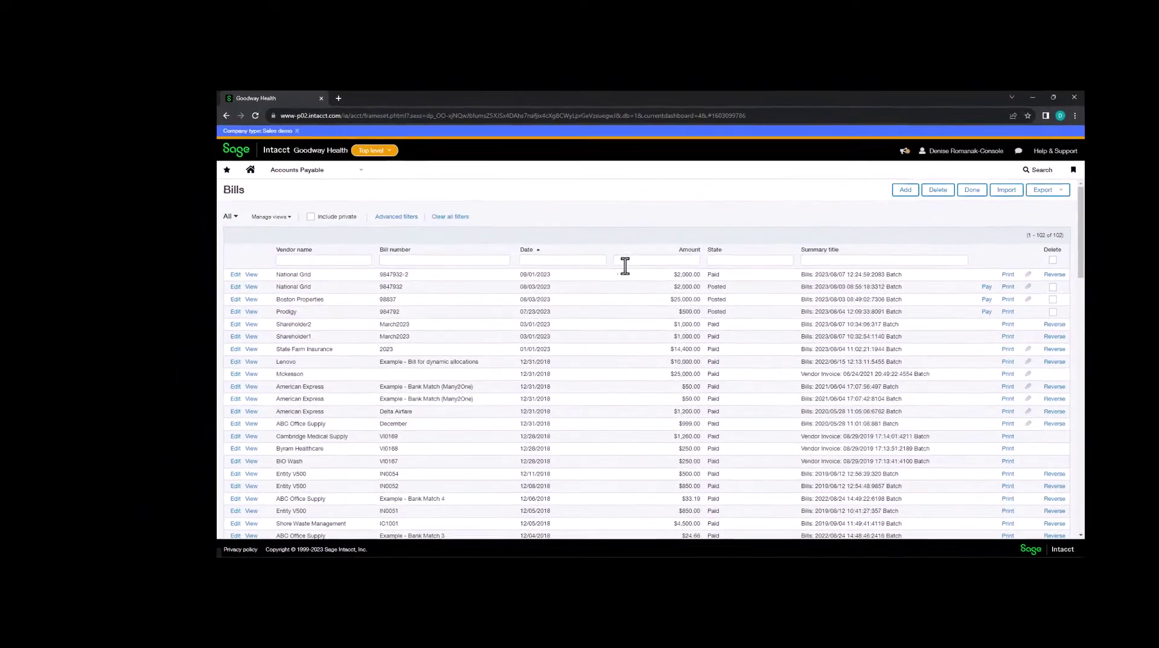
Step: Switch the Bills list from All to the AP Open Invoices view
{"action": "left_click_drag", "start_coordinate": [711, 255], "coordinate": [718, 251]}
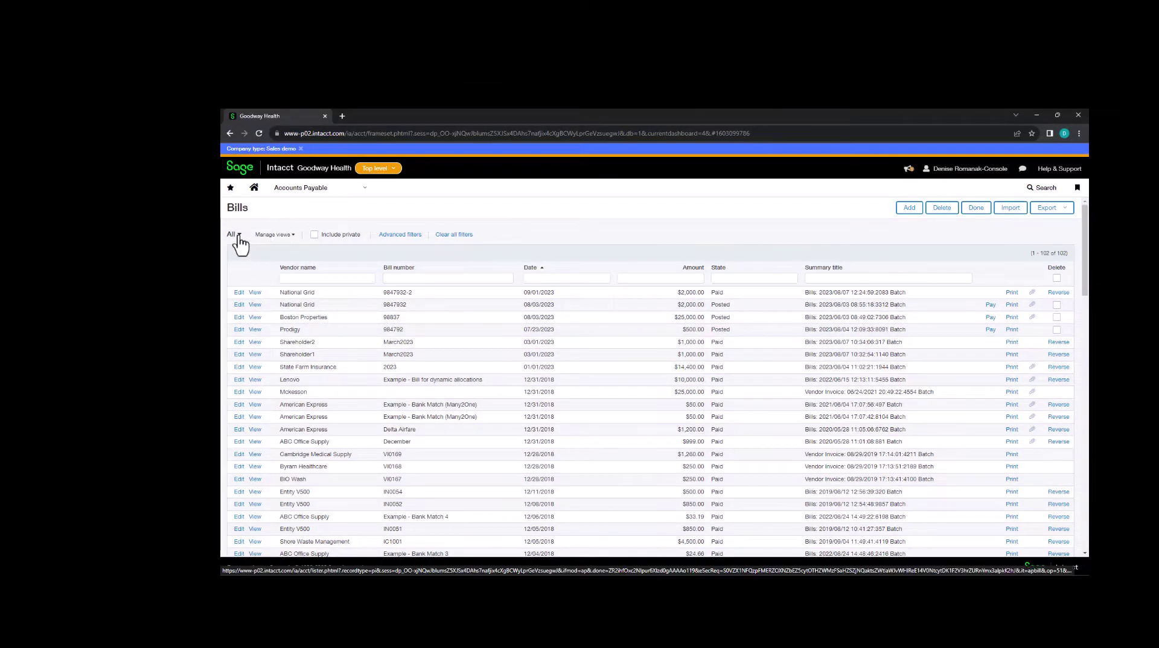
{"action": "left_click", "coordinate": [239, 236]}
{"action": "left_click", "coordinate": [249, 310]}
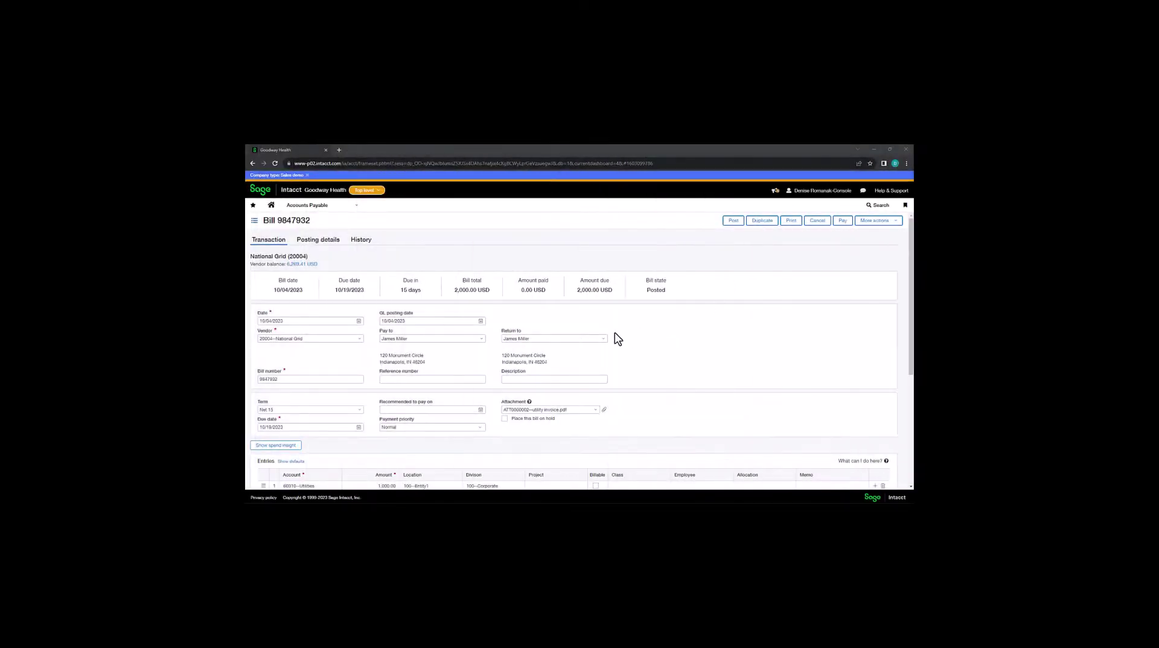
Step: Check line 1's allocation options on bill 9847932, then show its posting details
{"action": "scroll", "coordinate": [543, 350], "scroll_direction": "down", "scroll_amount": 3}
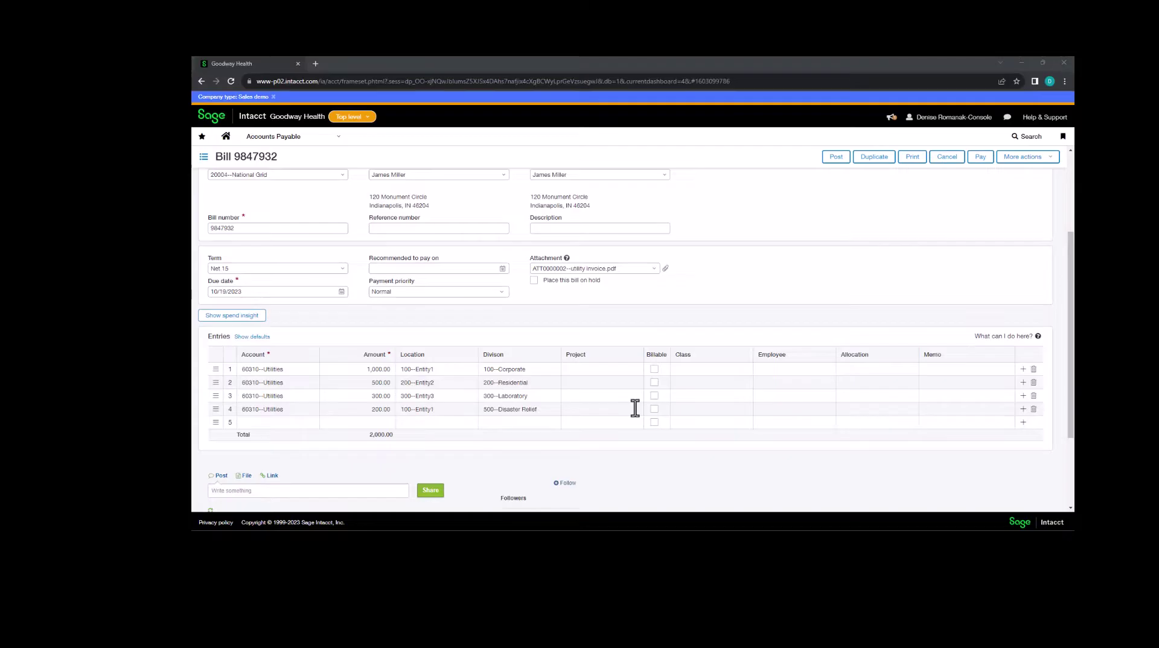
{"action": "left_click", "coordinate": [881, 367]}
{"action": "left_click", "coordinate": [906, 370]}
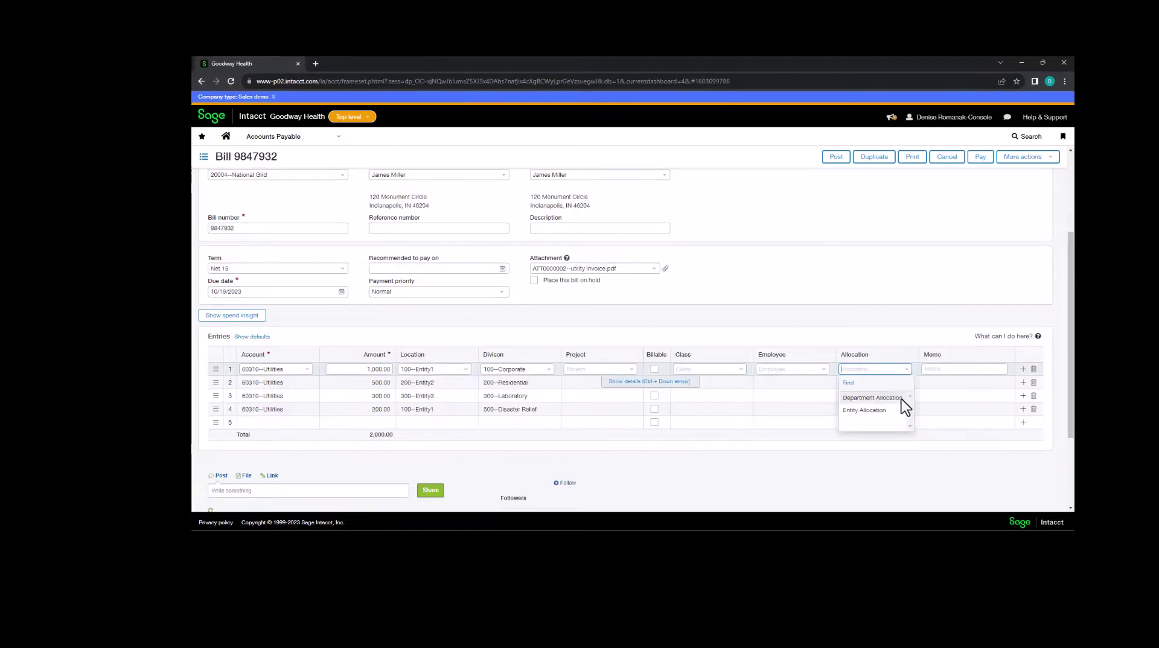
{"action": "left_click", "coordinate": [885, 285]}
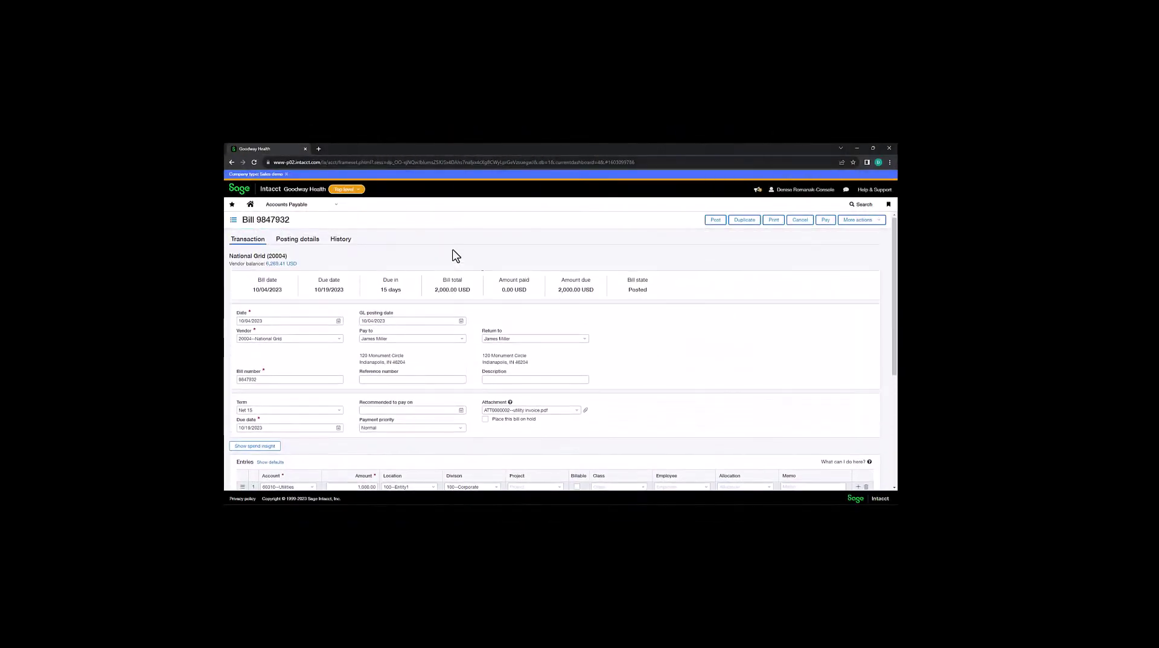
{"action": "left_click", "coordinate": [313, 241]}
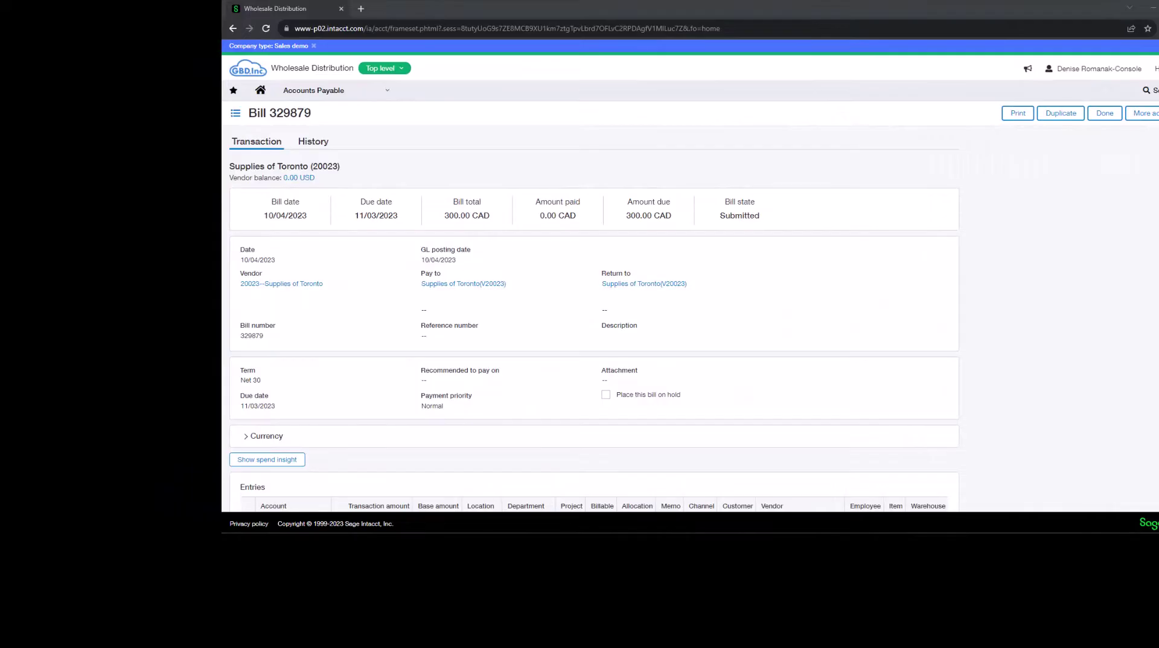
Step: Expand bill 329879's Currency section, highlighting CAD, the .7297 rate and base amount 72.97
{"action": "scroll", "coordinate": [281, 326], "scroll_direction": "down", "scroll_amount": 1}
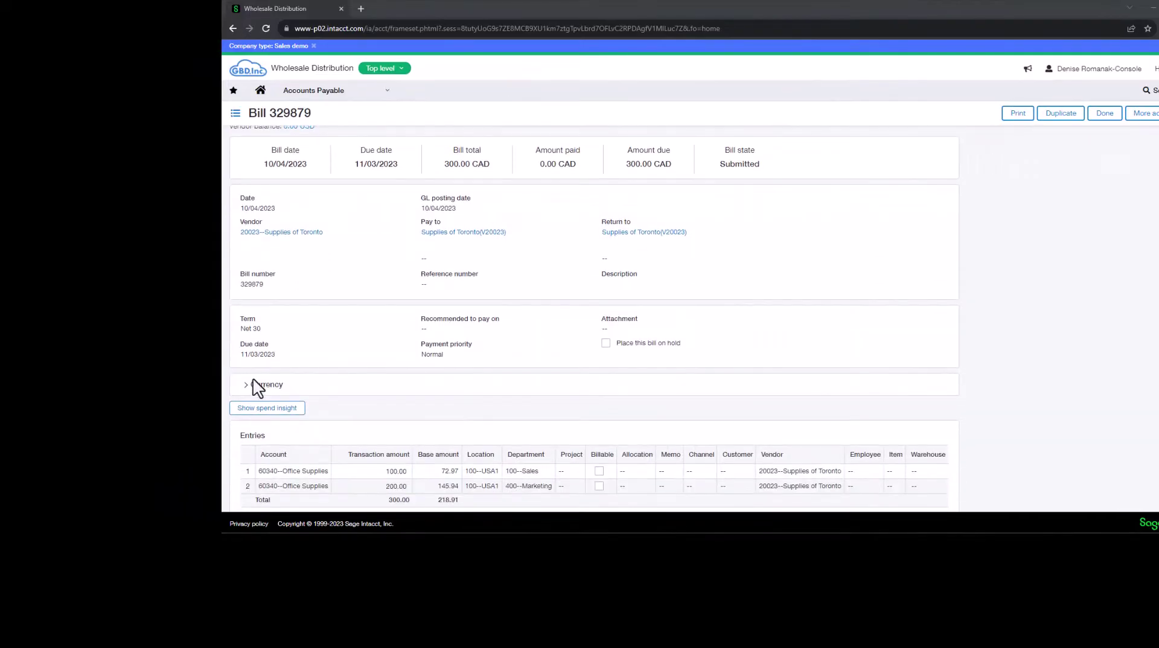
{"action": "left_click", "coordinate": [251, 385]}
{"action": "double_click", "coordinate": [246, 415]}
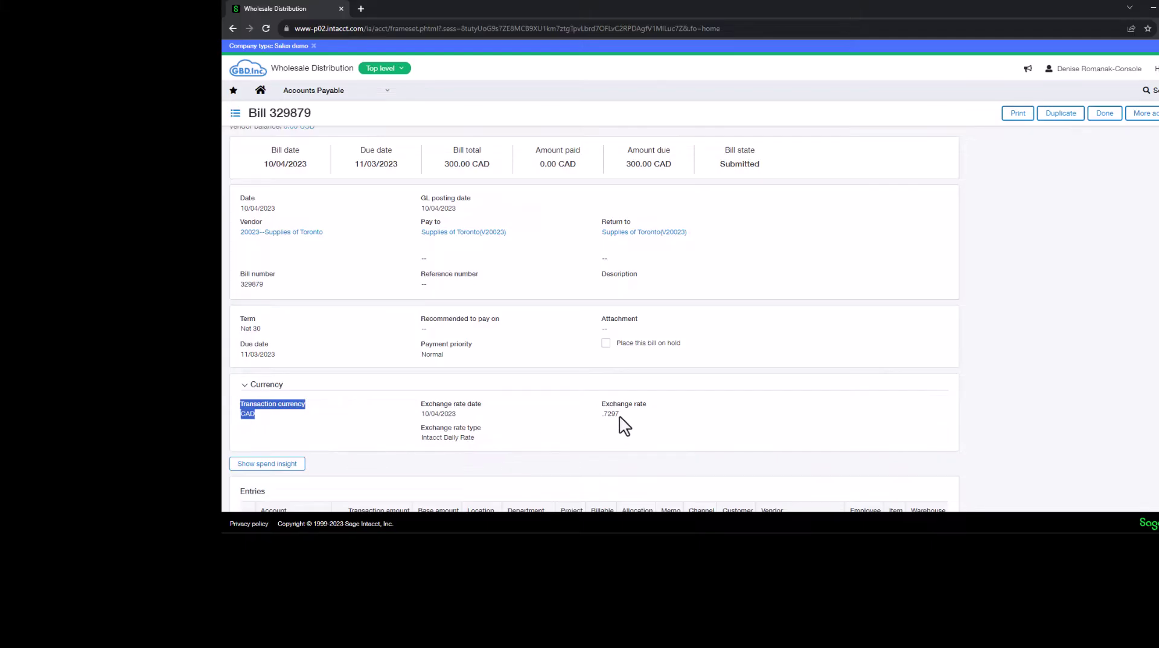
{"action": "left_click_drag", "start_coordinate": [620, 415], "coordinate": [603, 416]}
{"action": "scroll", "coordinate": [527, 370], "scroll_direction": "down", "scroll_amount": 1}
{"action": "scroll", "coordinate": [414, 432], "scroll_direction": "down", "scroll_amount": 1}
{"action": "left_click", "coordinate": [387, 435]}
{"action": "double_click", "coordinate": [450, 436]}
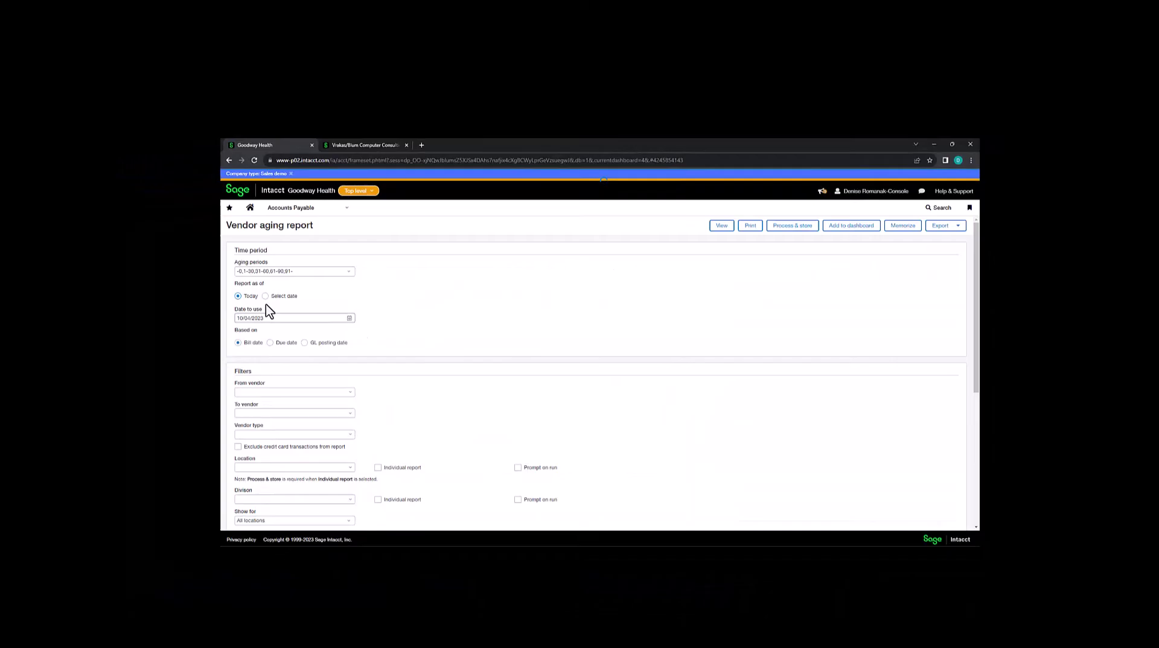
Step: Set the vendor aging report's as-of date to 09/30/2023 via Select date
{"action": "left_click", "coordinate": [265, 296]}
{"action": "left_click", "coordinate": [348, 318]}
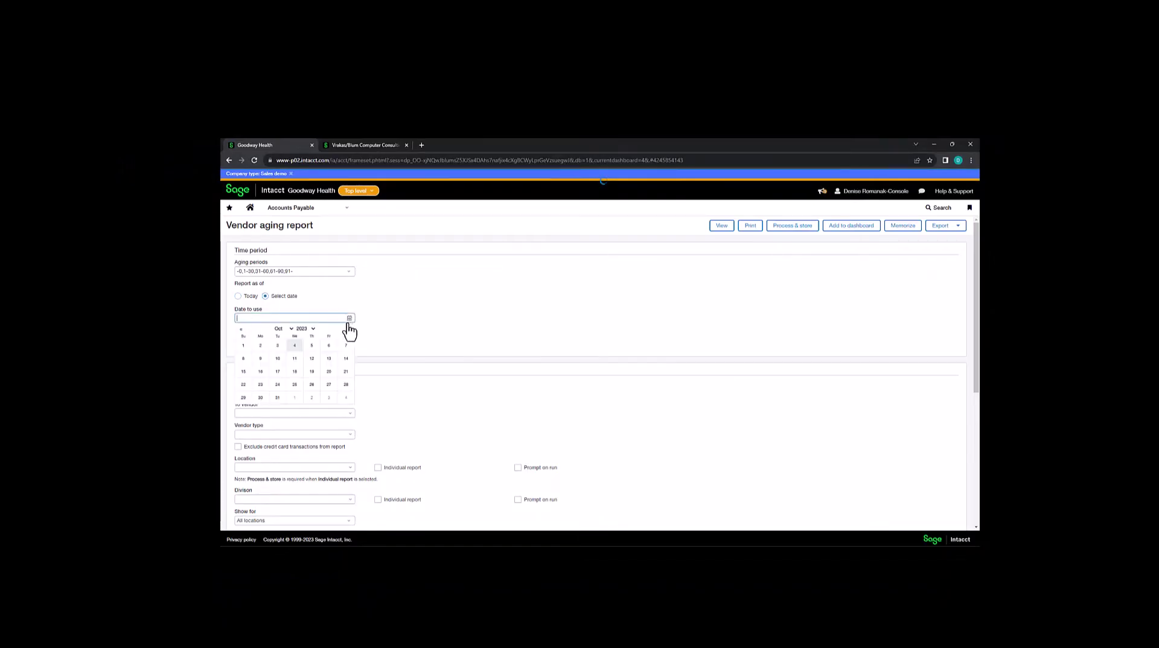
{"action": "left_click", "coordinate": [242, 330]}
{"action": "left_click", "coordinate": [345, 397]}
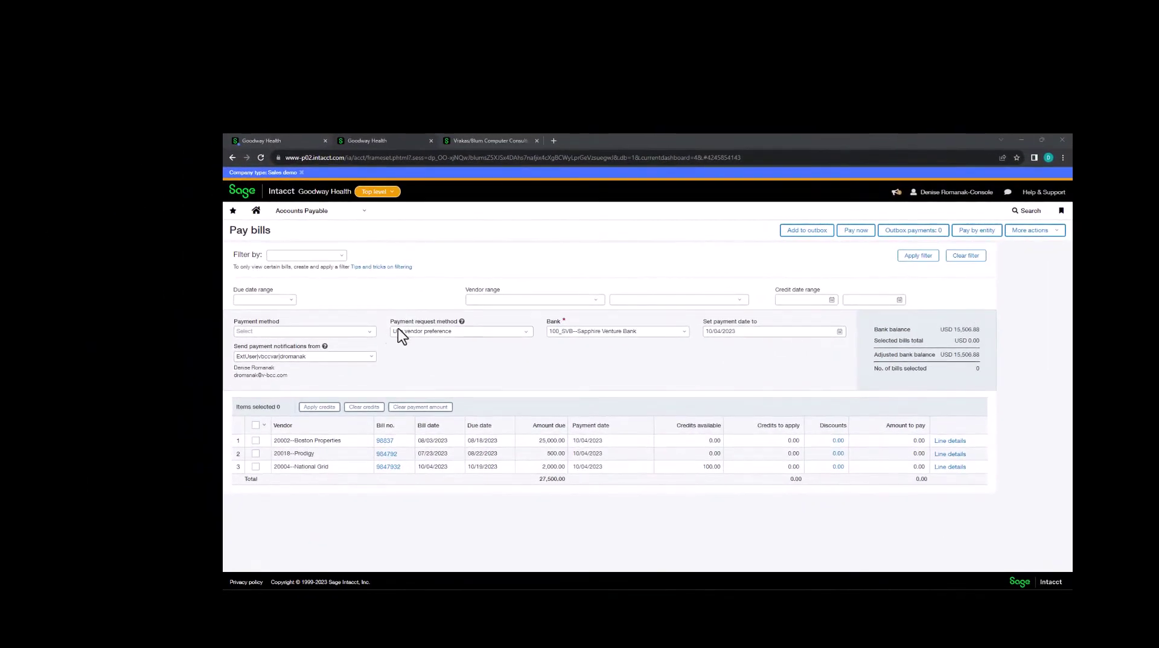
Step: Set the Pay bills payment method to Check
{"action": "left_click", "coordinate": [371, 333]}
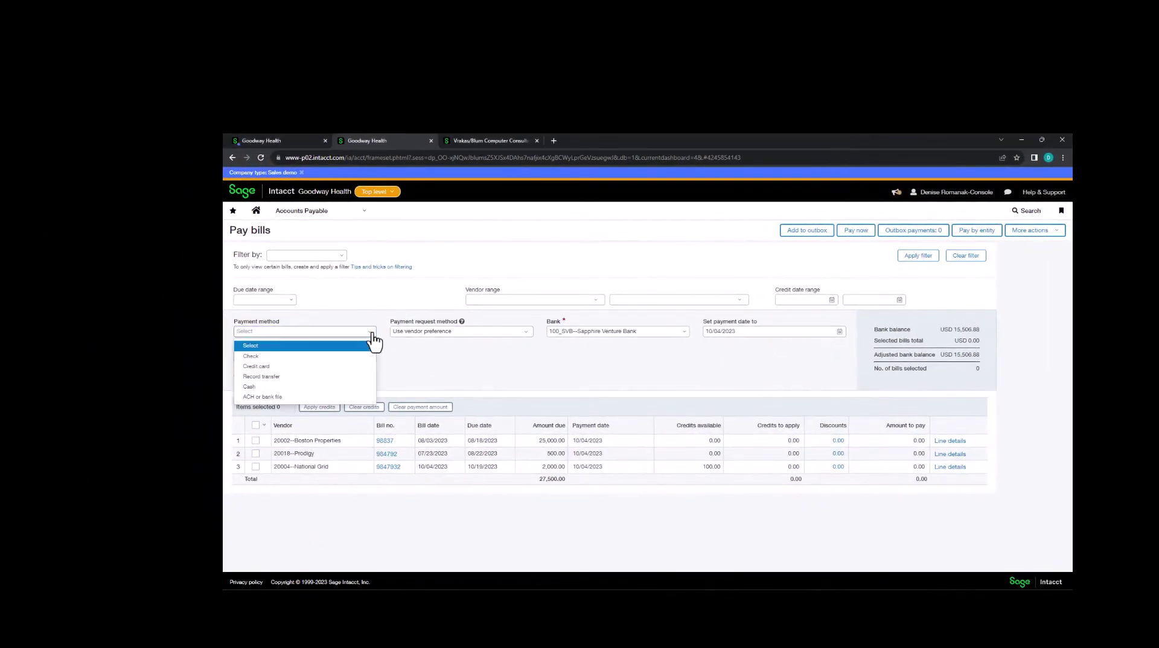
{"action": "left_click", "coordinate": [340, 257]}
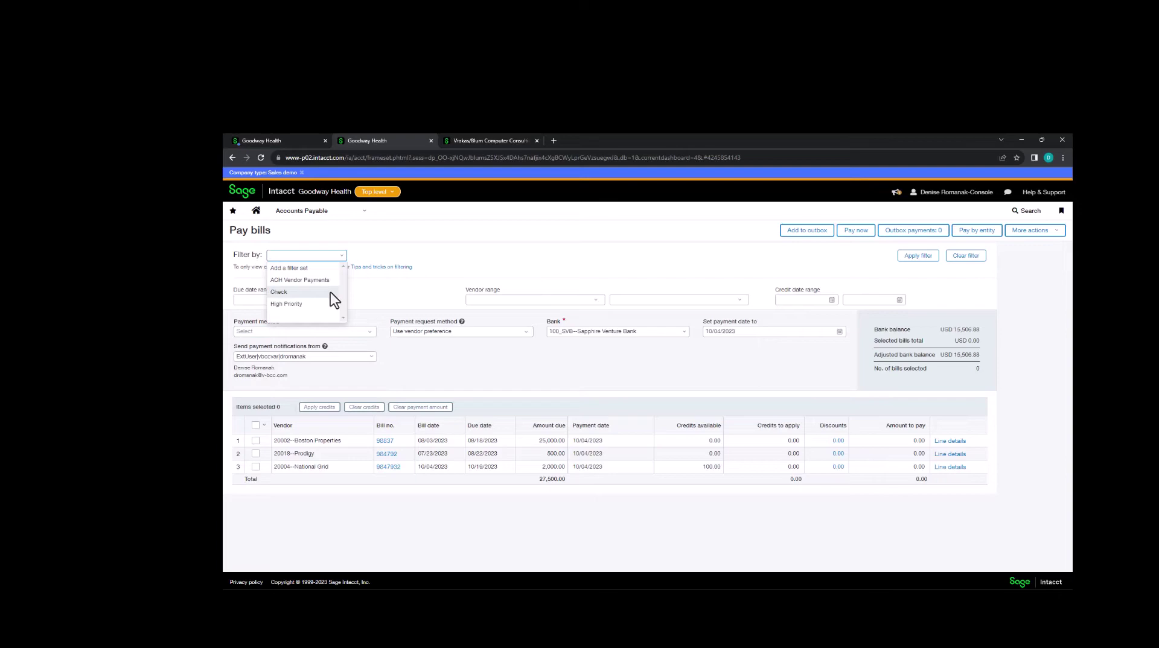
{"action": "left_click", "coordinate": [367, 335]}
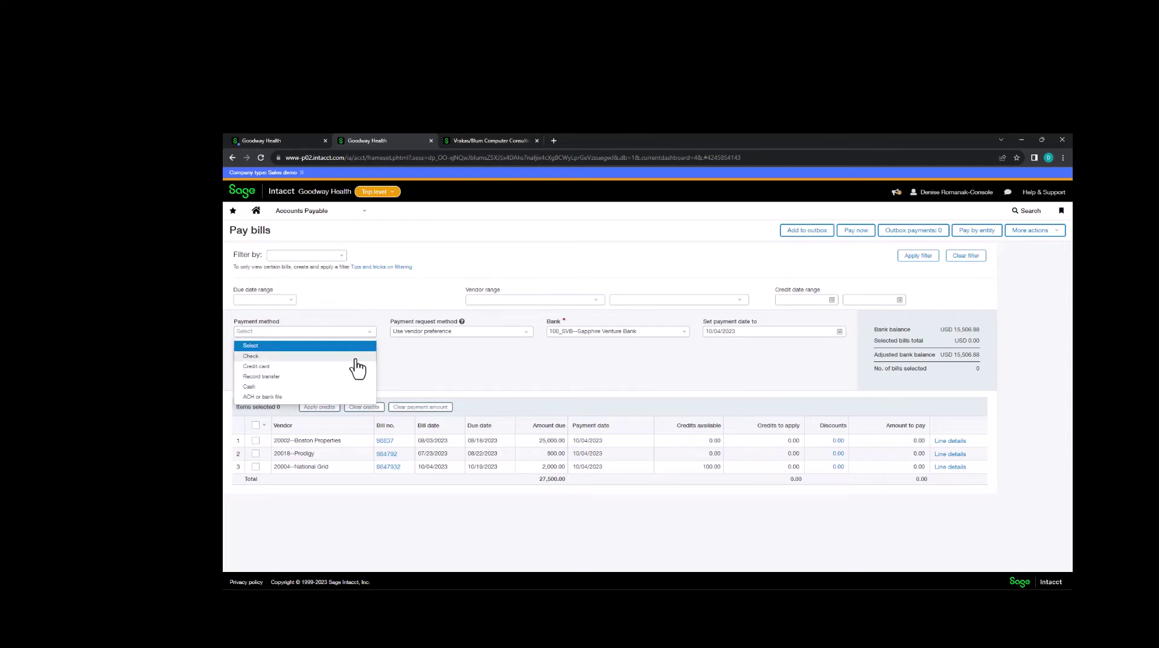
{"action": "left_click", "coordinate": [357, 374]}
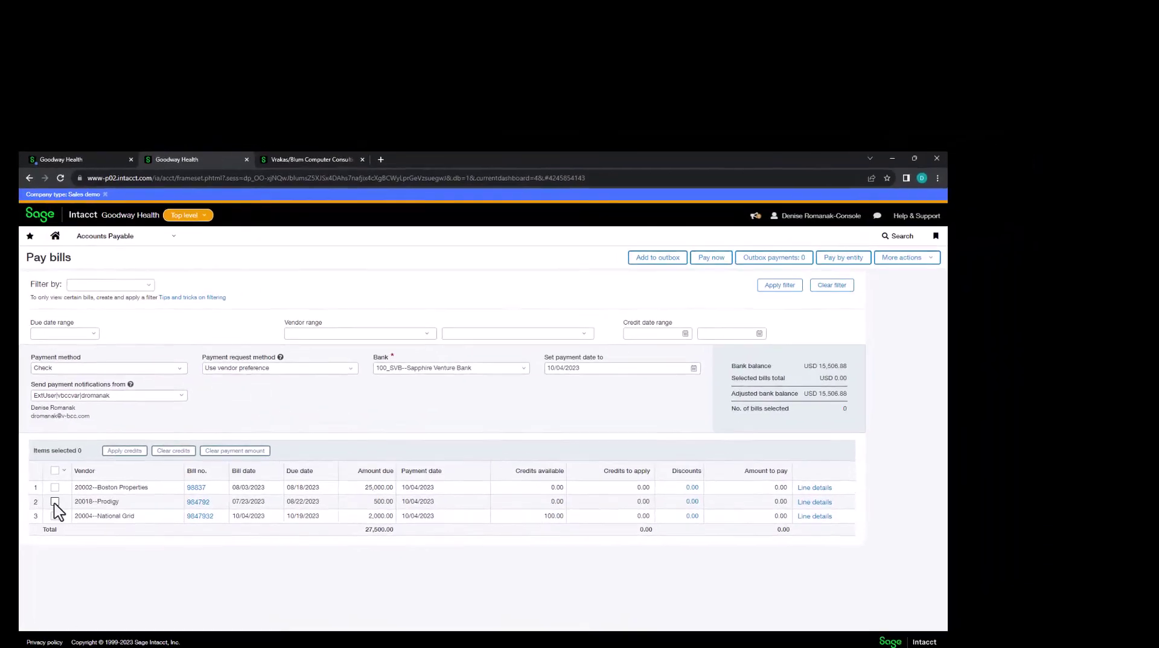
Step: Select the Prodigy and National Grid bills, paying 2,500 from Sapphire Venture Bank
{"action": "left_click", "coordinate": [55, 502]}
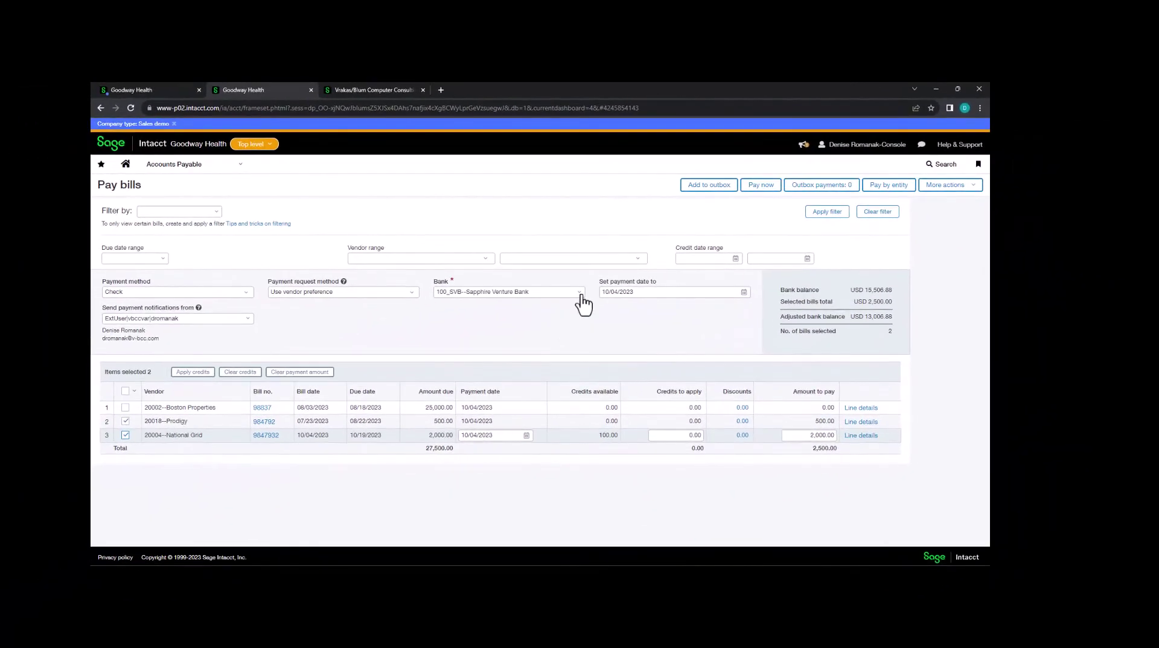
{"action": "left_click", "coordinate": [581, 294]}
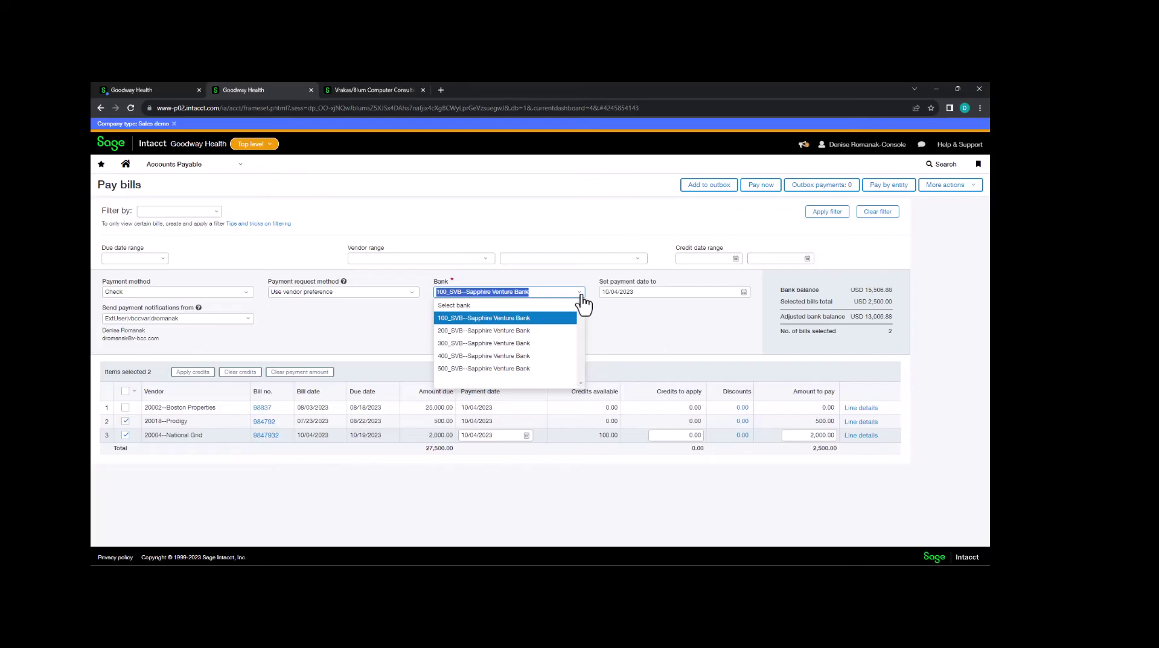
{"action": "left_click", "coordinate": [614, 338]}
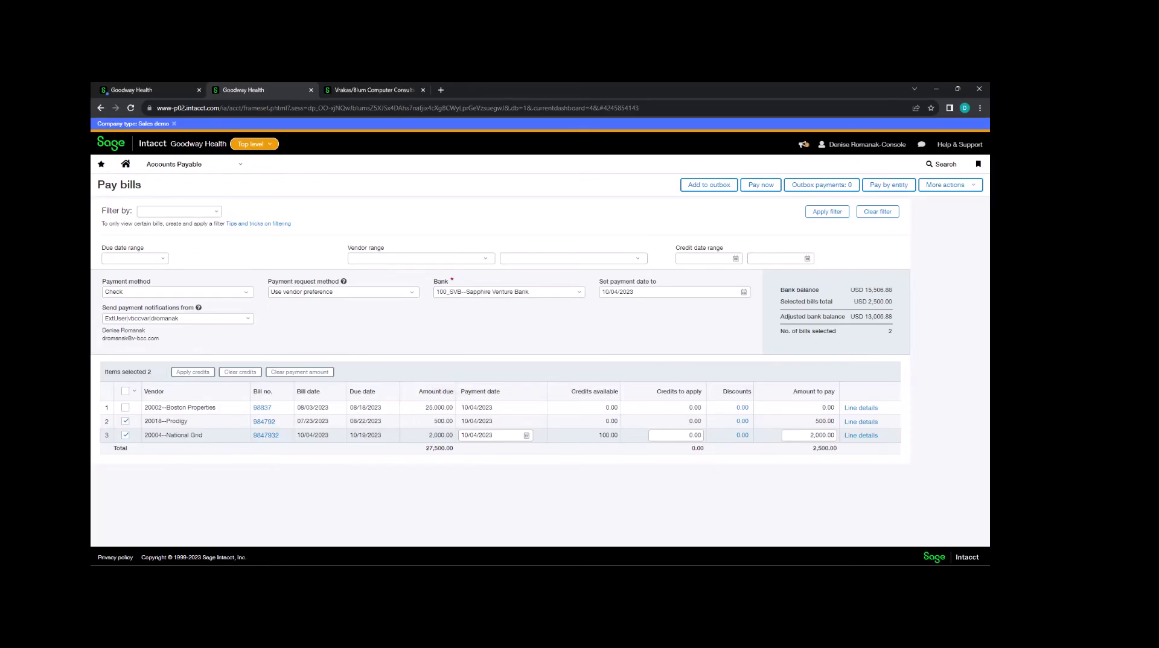